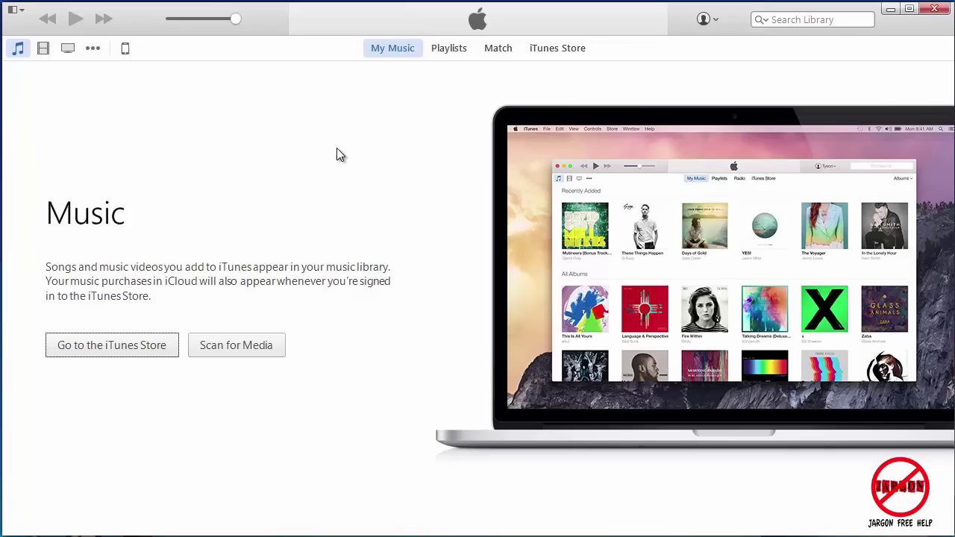
On the iPhone's Photos page, sync all 31 photos from My Pictures, all folders.
{"action": "left_click", "coordinate": [125, 49]}
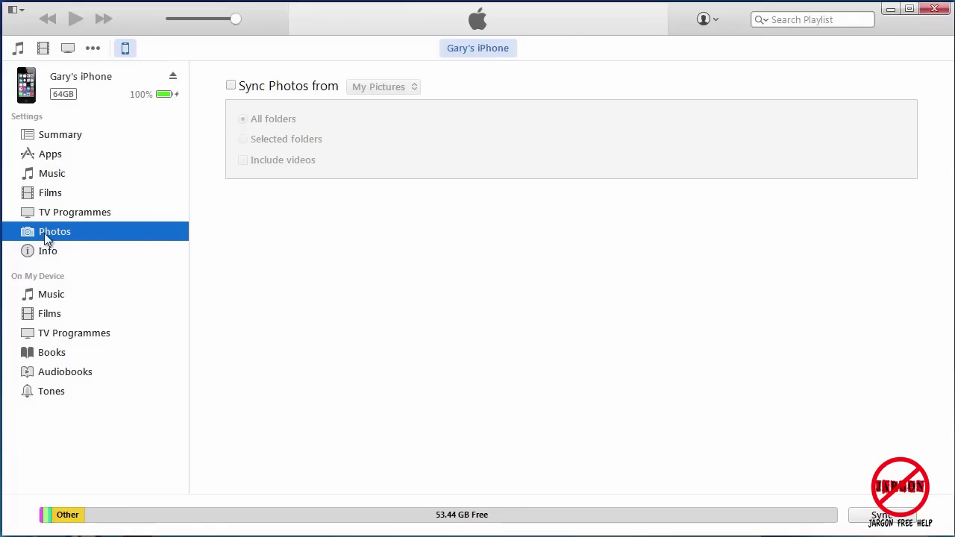
{"action": "left_click", "coordinate": [231, 86]}
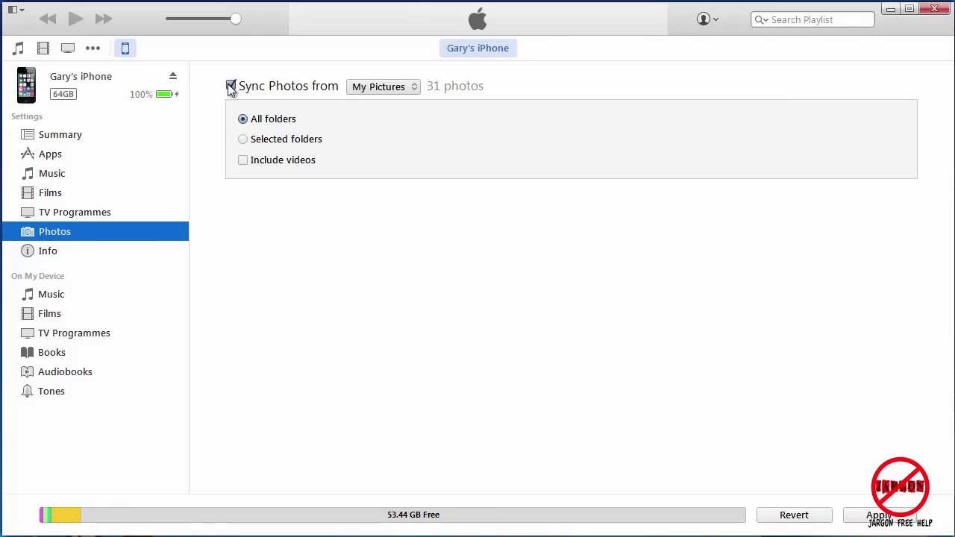
{"action": "left_click", "coordinate": [232, 86]}
{"action": "left_click", "coordinate": [231, 87]}
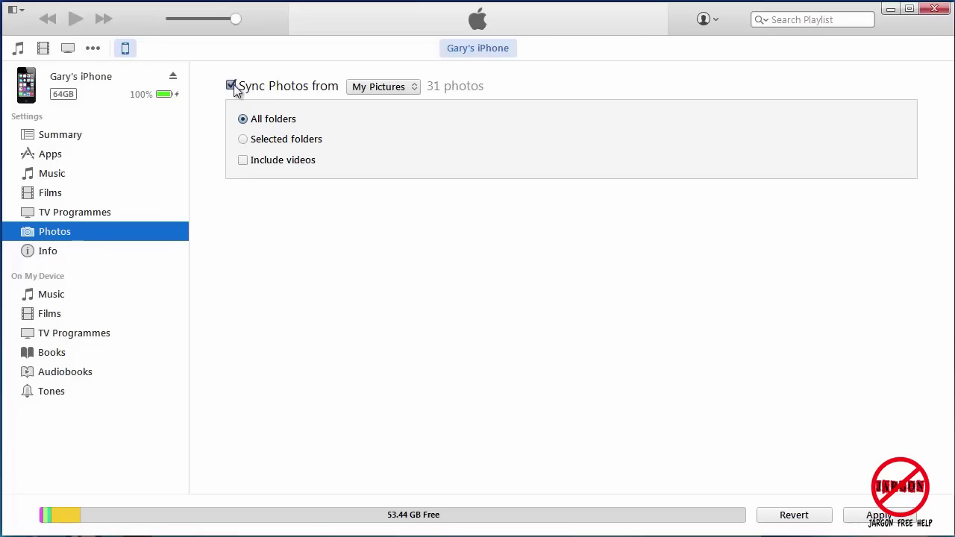
Browse to Documents > Camtasia Studio via Choose folder…, then cancel, keeping My Pictures as the source.
{"action": "left_click", "coordinate": [375, 86]}
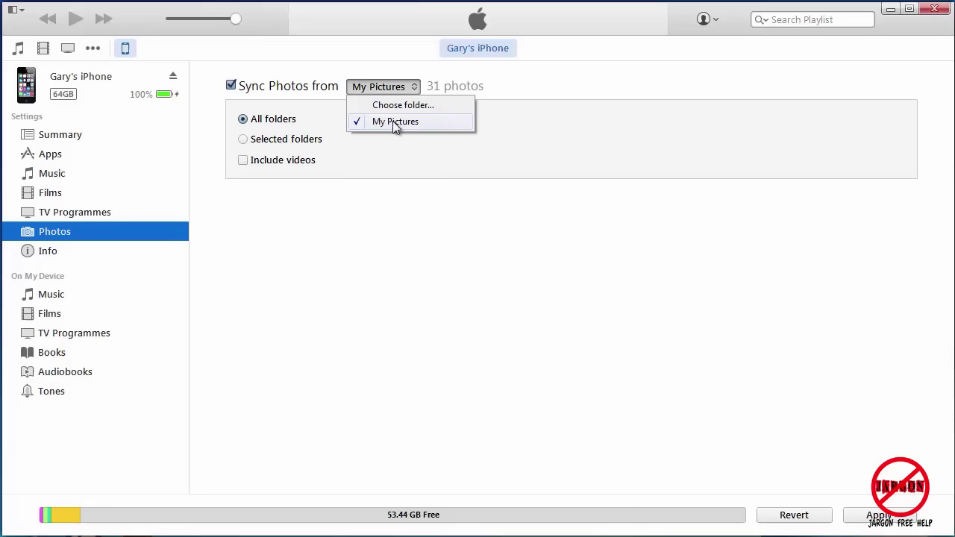
{"action": "left_click", "coordinate": [389, 108]}
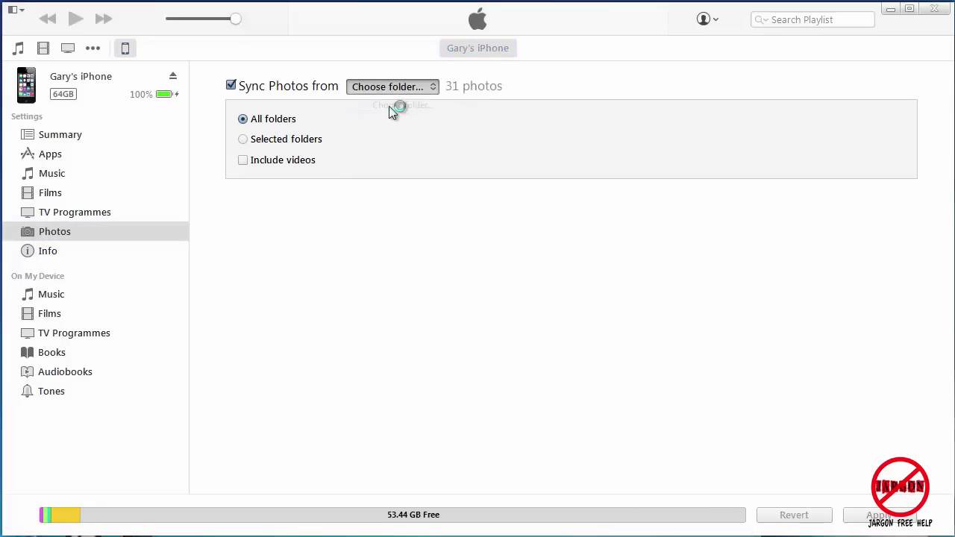
{"action": "left_click_drag", "start_coordinate": [876, 235], "coordinate": [224, 22]}
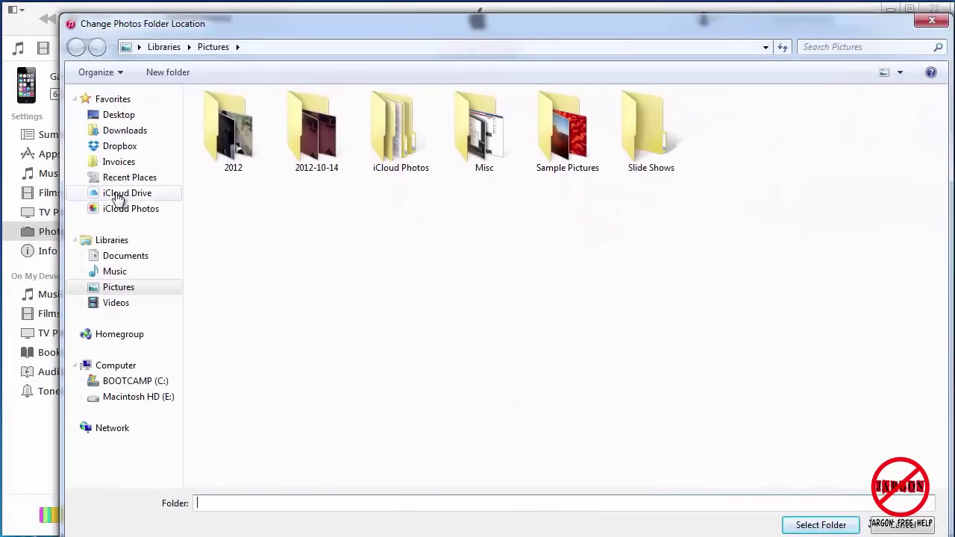
{"action": "left_click", "coordinate": [120, 259]}
{"action": "double_click", "coordinate": [246, 98]}
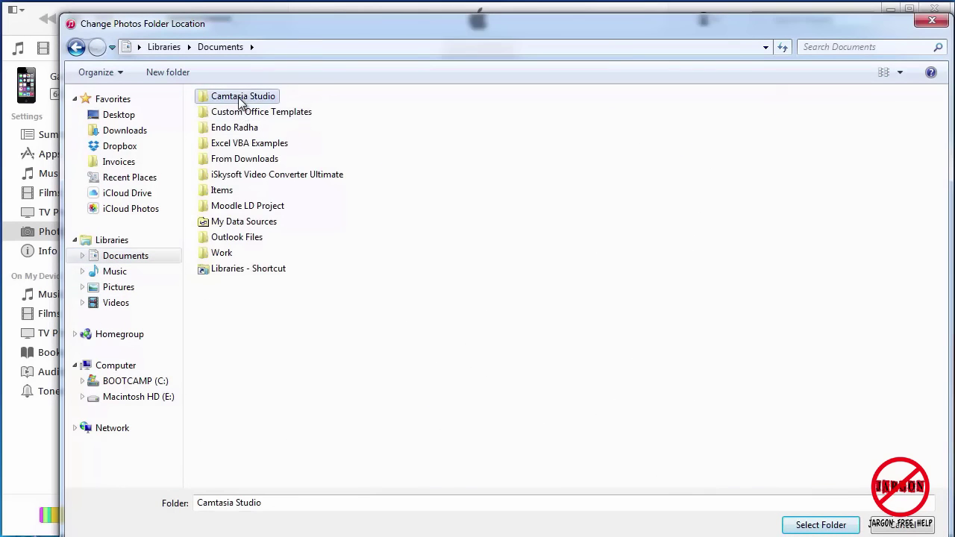
{"action": "left_click", "coordinate": [888, 525]}
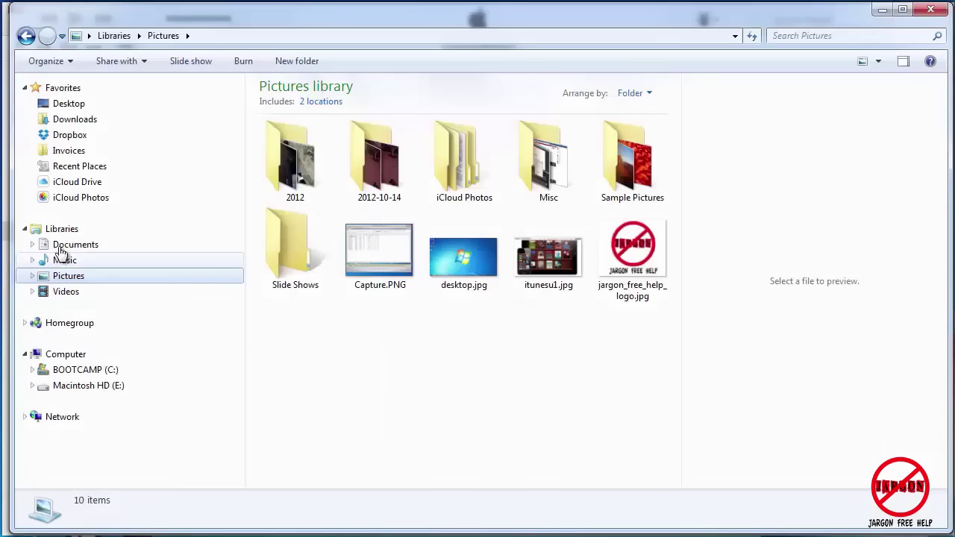
Copy excel AND function.mp4 from the Videos library and paste it into the Pictures library.
{"action": "left_click", "coordinate": [67, 292]}
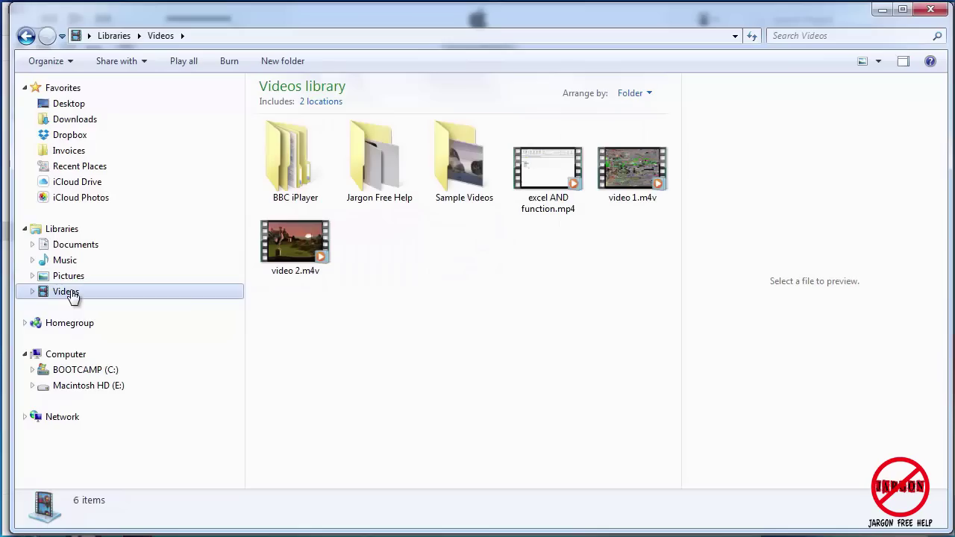
{"action": "left_click", "coordinate": [545, 163]}
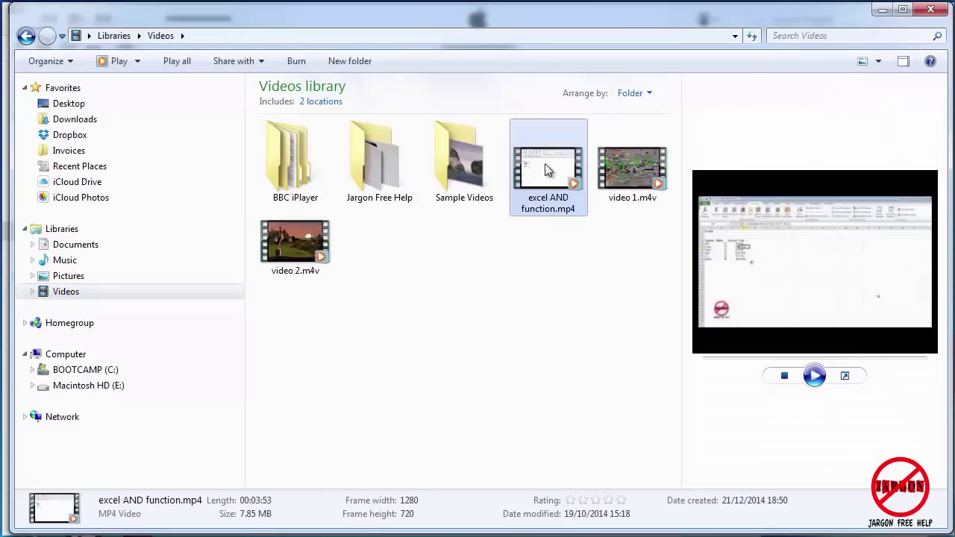
{"action": "right_click", "coordinate": [545, 164]}
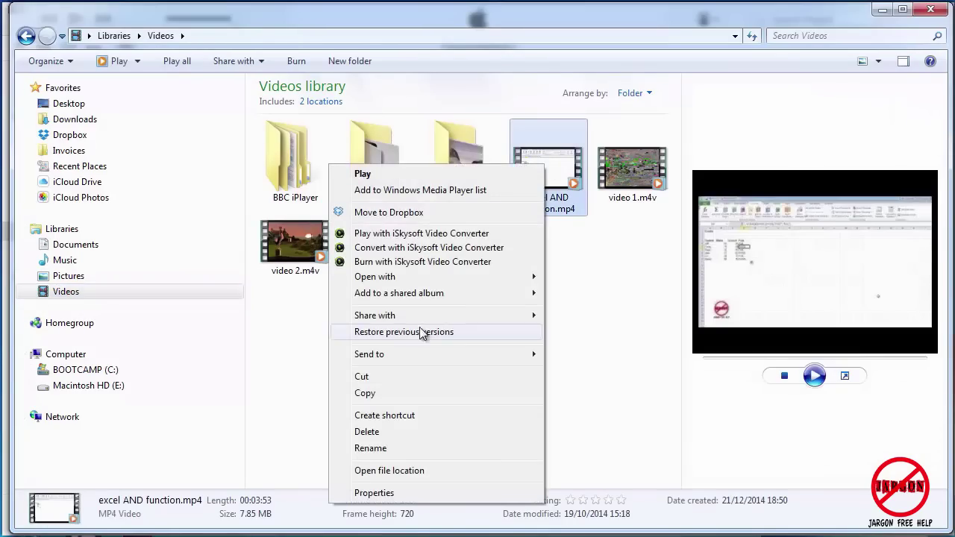
{"action": "left_click", "coordinate": [435, 393]}
{"action": "left_click", "coordinate": [68, 278]}
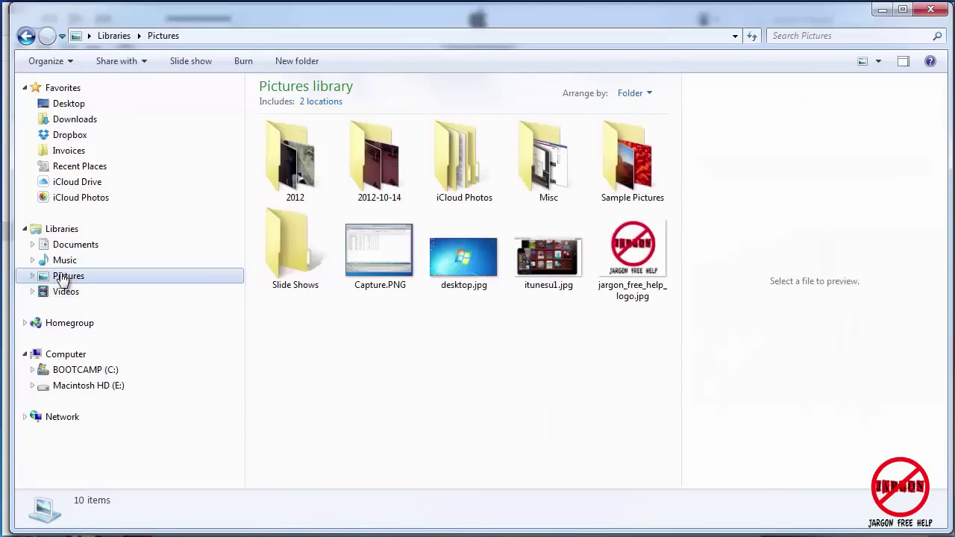
{"action": "right_click", "coordinate": [452, 314]}
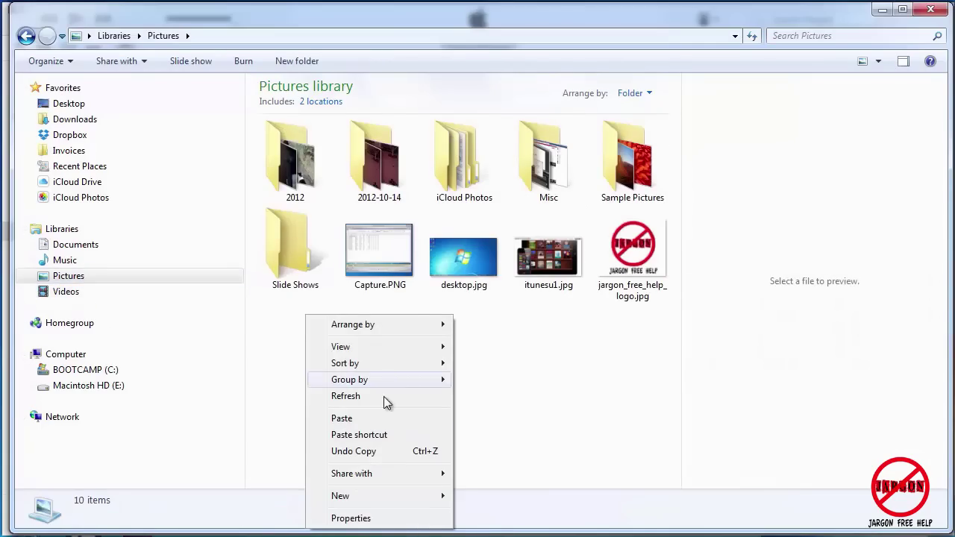
{"action": "left_click", "coordinate": [394, 420]}
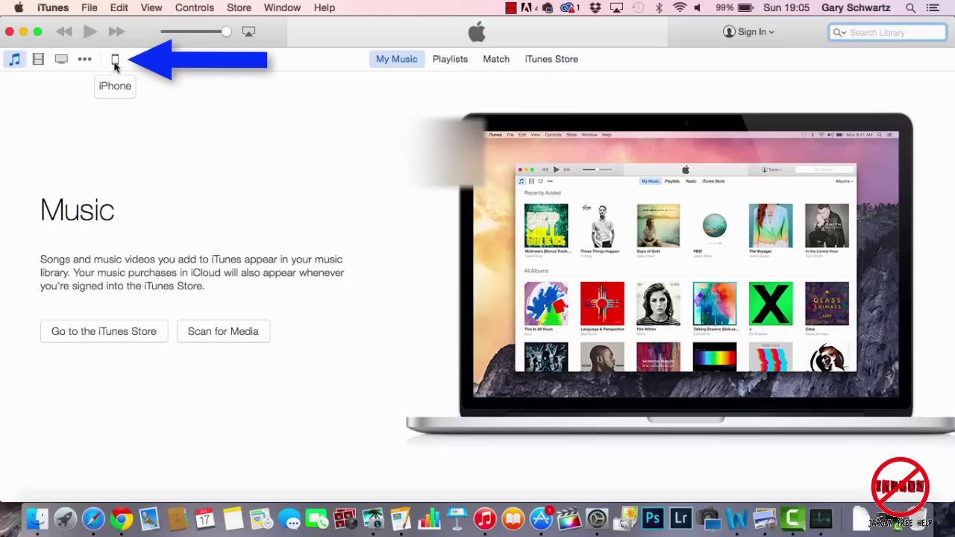
On the iPhone's Photos sync page, untick Include videos so iPhoto syncs only 3 photos.
{"action": "left_click", "coordinate": [115, 63]}
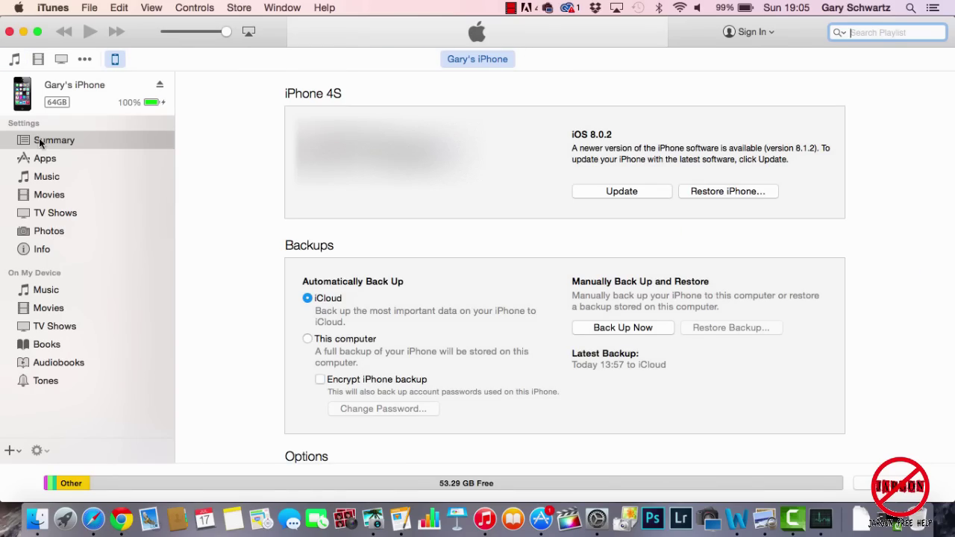
{"action": "left_click", "coordinate": [46, 239]}
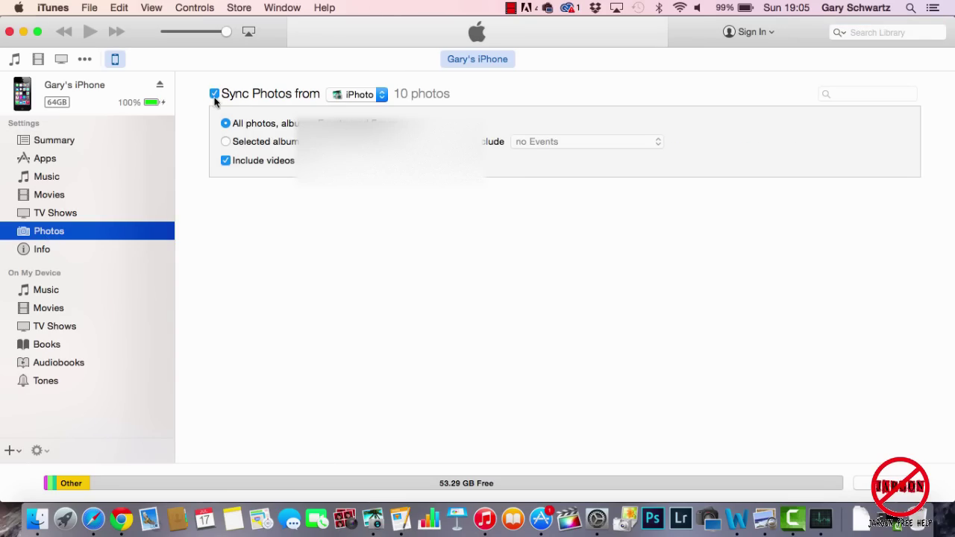
{"action": "left_click", "coordinate": [226, 161]}
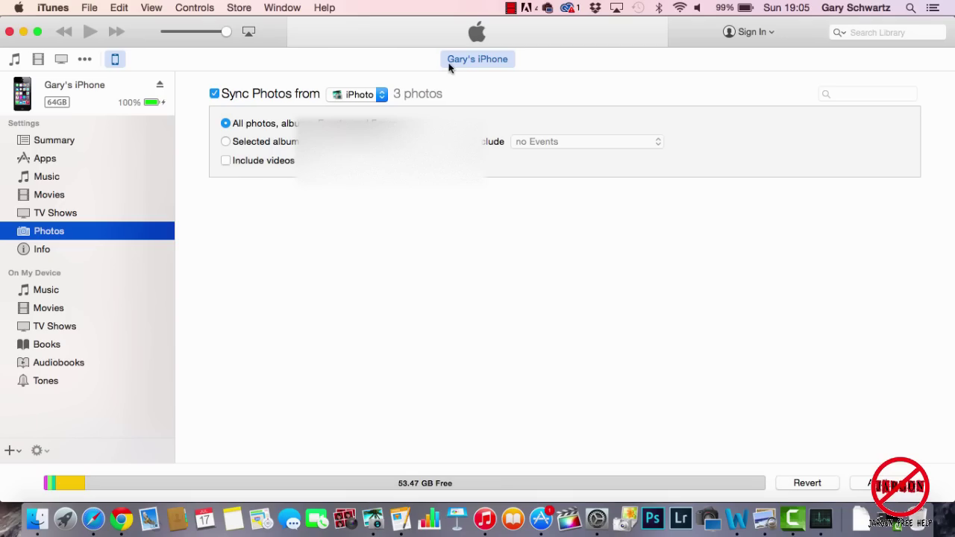
Re-tick Include videos for 10 photos, then cancel Choose folder… so iPhoto remains the source.
{"action": "left_click", "coordinate": [227, 161]}
{"action": "left_click", "coordinate": [372, 95]}
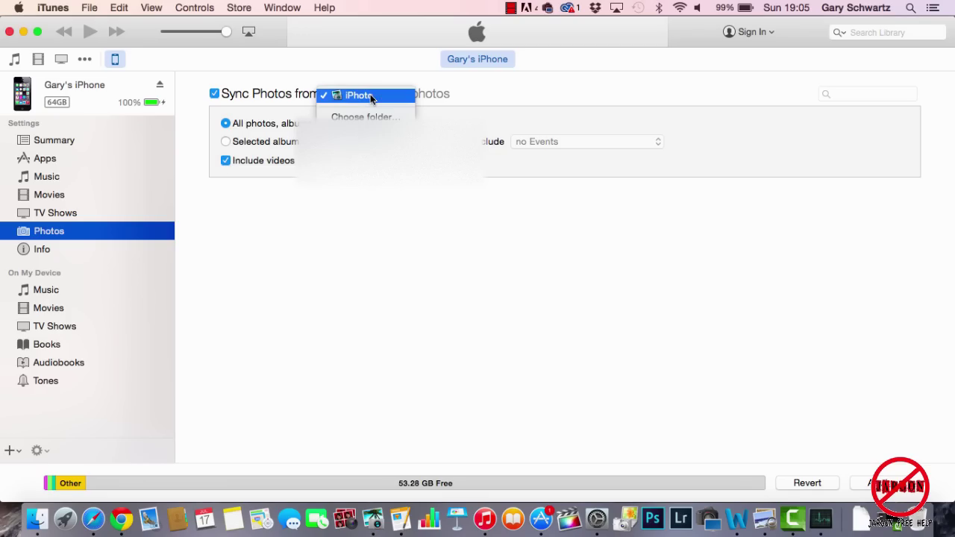
{"action": "left_click", "coordinate": [371, 95]}
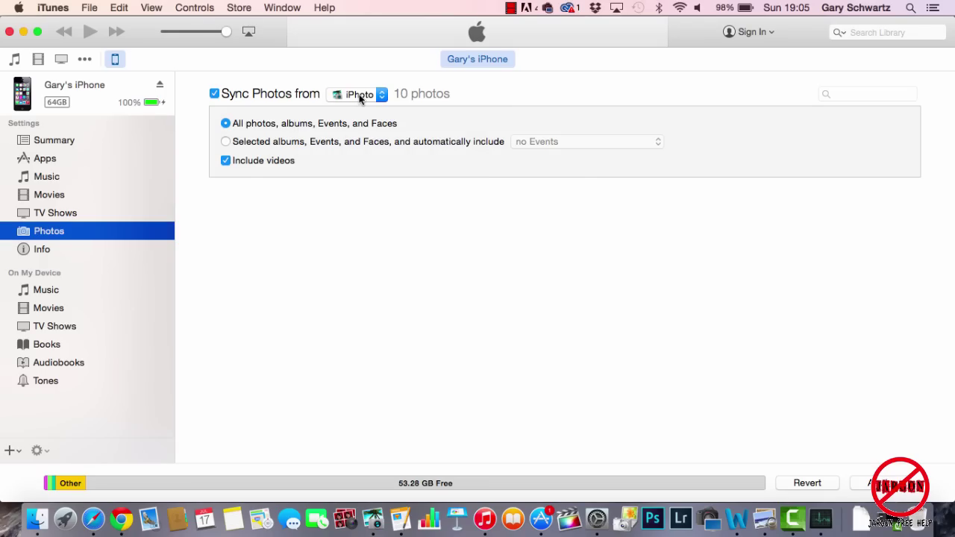
{"action": "left_click", "coordinate": [359, 94]}
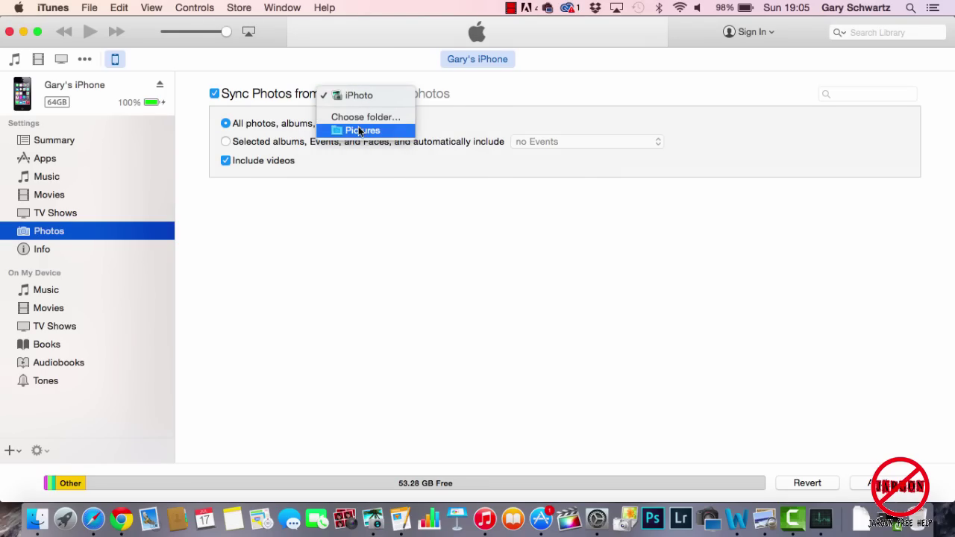
{"action": "left_click", "coordinate": [359, 118]}
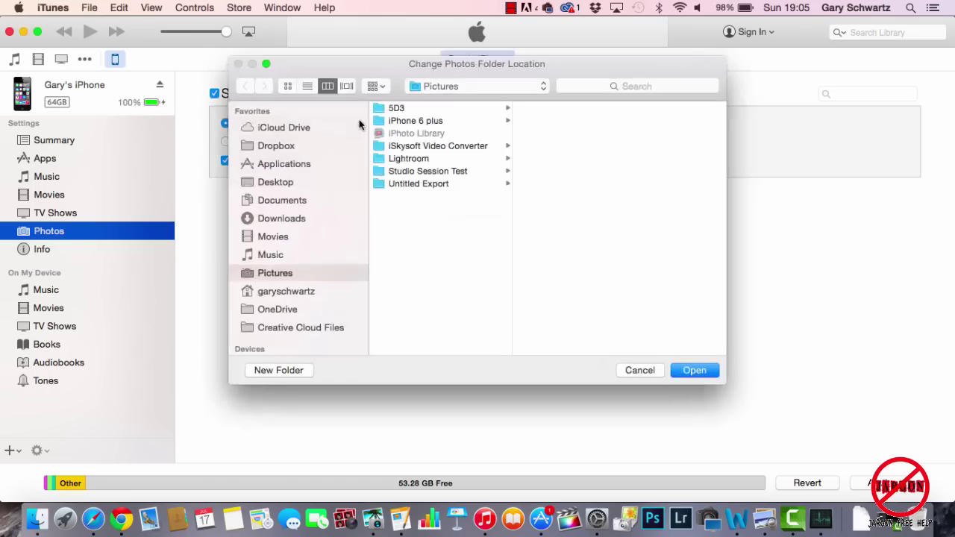
{"action": "left_click", "coordinate": [640, 370]}
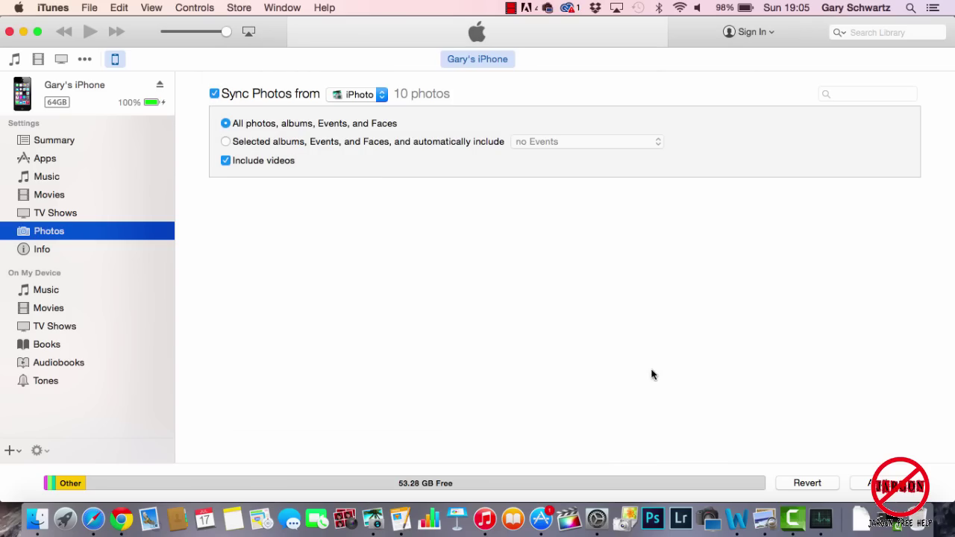
Try syncing selected albums, then the Pictures folder with selected folders only.
{"action": "left_click", "coordinate": [226, 142]}
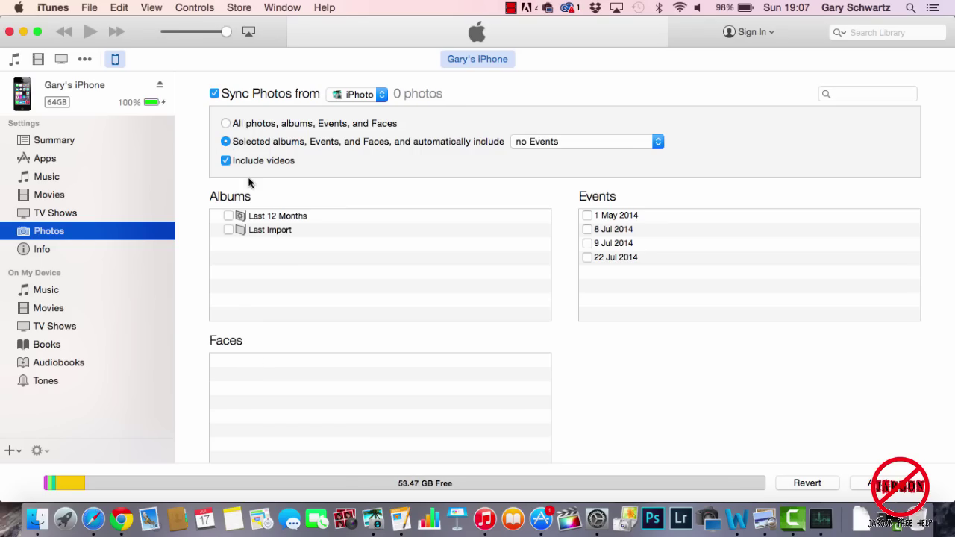
{"action": "scroll", "coordinate": [555, 380], "scroll_direction": "down", "scroll_amount": 2}
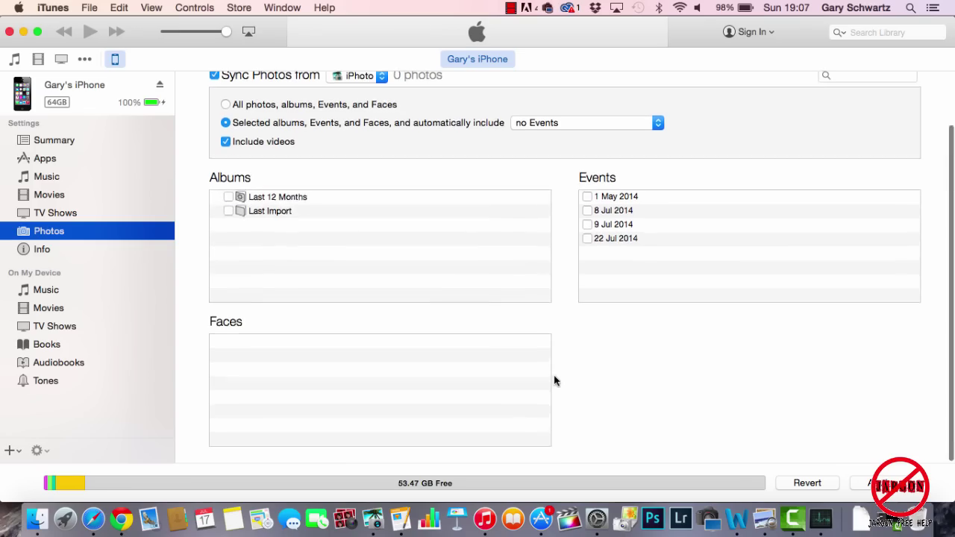
{"action": "scroll", "coordinate": [555, 380], "scroll_direction": "up", "scroll_amount": 2}
{"action": "left_click", "coordinate": [356, 95]}
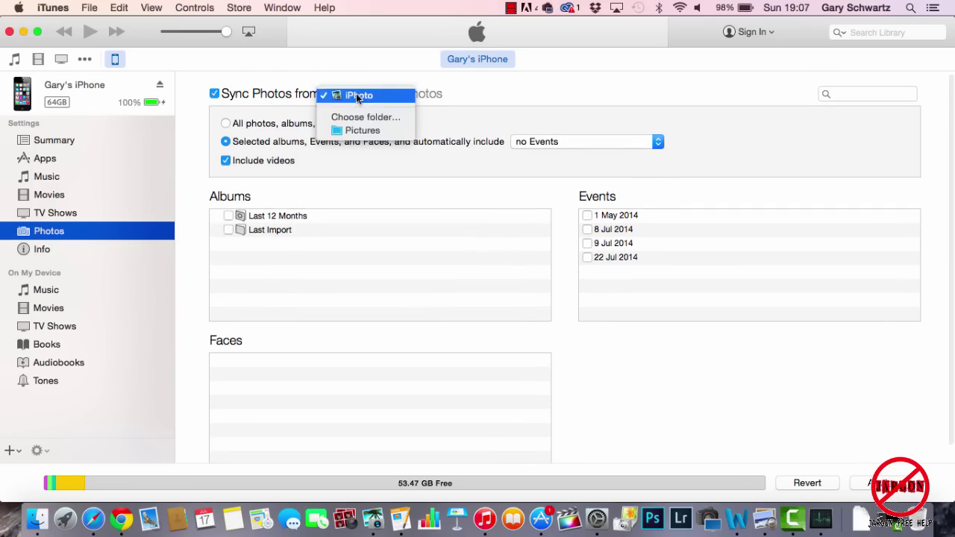
{"action": "left_click", "coordinate": [356, 129]}
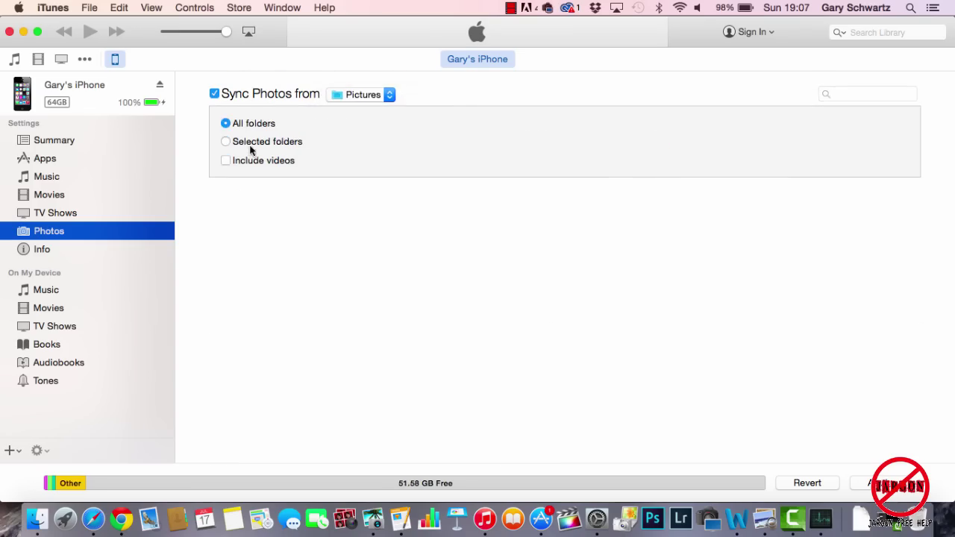
{"action": "left_click", "coordinate": [226, 142]}
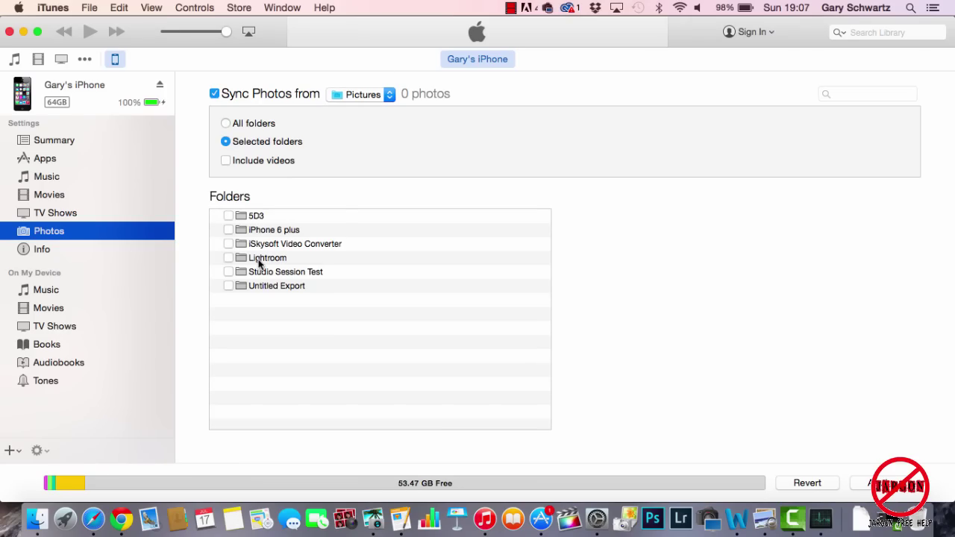
Switch the source back to iPhoto and sync all photos, albums, Events, and Faces.
{"action": "left_click", "coordinate": [366, 94]}
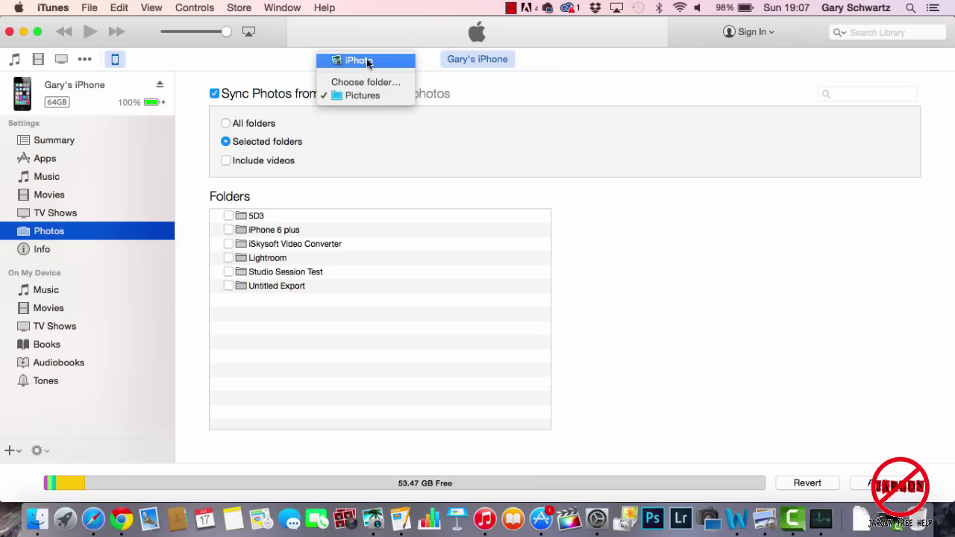
{"action": "left_click", "coordinate": [367, 61]}
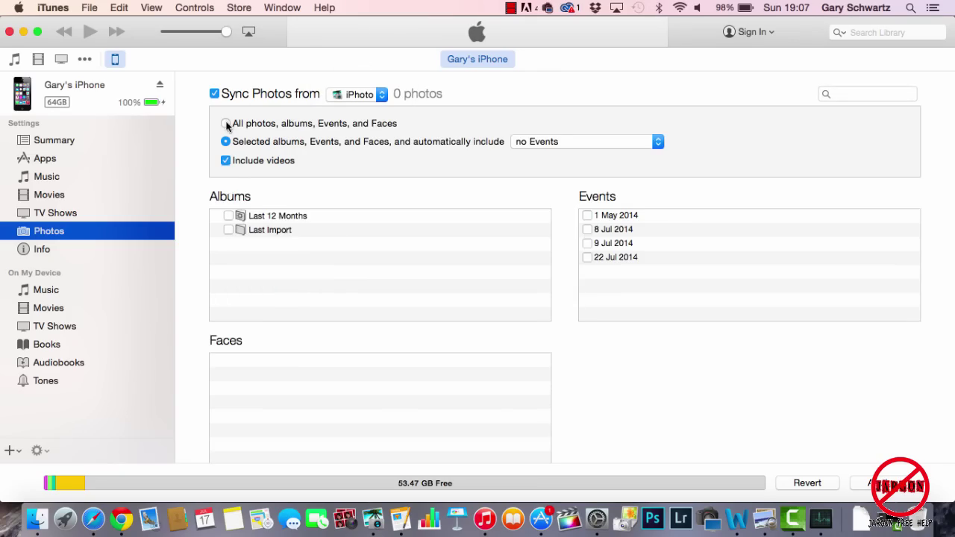
{"action": "left_click", "coordinate": [227, 124]}
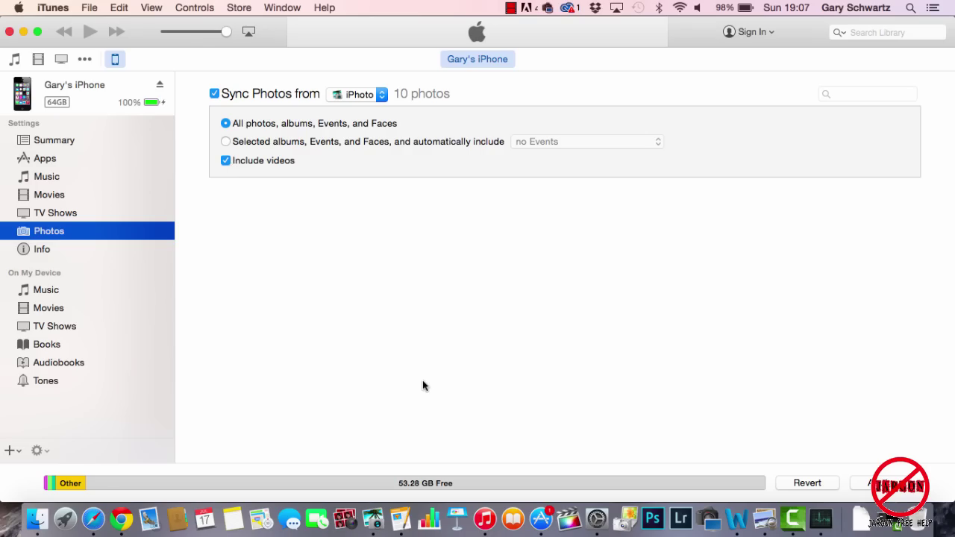
Import access make table query.mp4 from Movies into iPhoto via File > Import to Library…, then reposition the new event.
{"action": "left_click", "coordinate": [373, 521]}
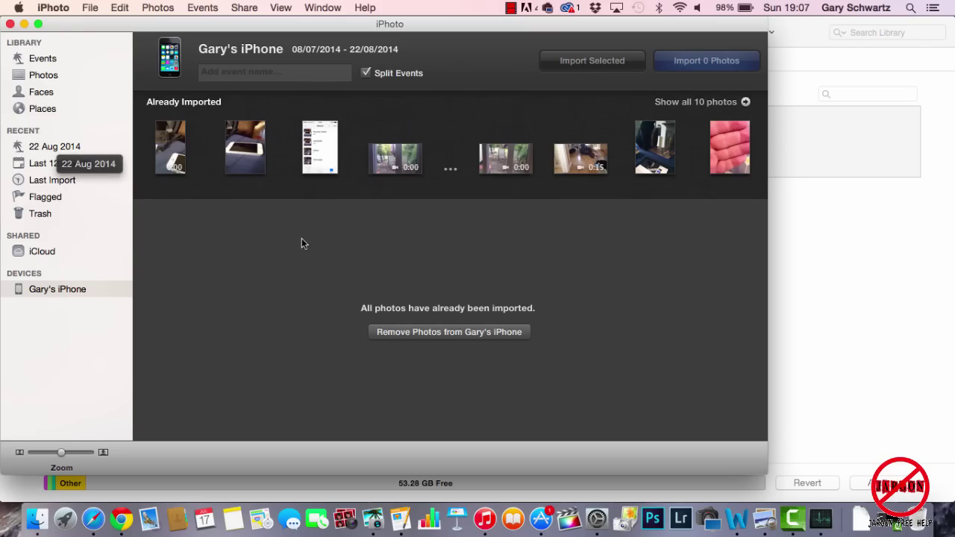
{"action": "left_click", "coordinate": [44, 58]}
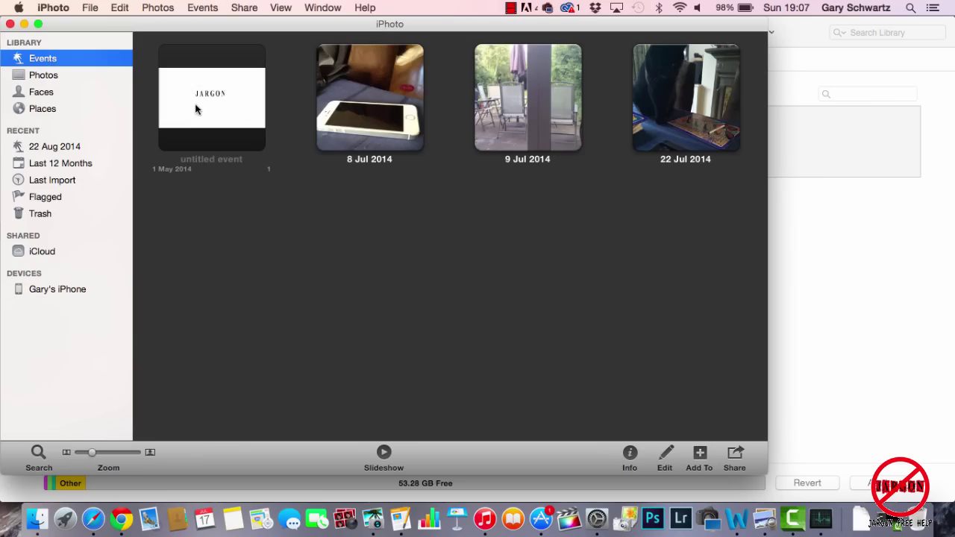
{"action": "left_click", "coordinate": [92, 6]}
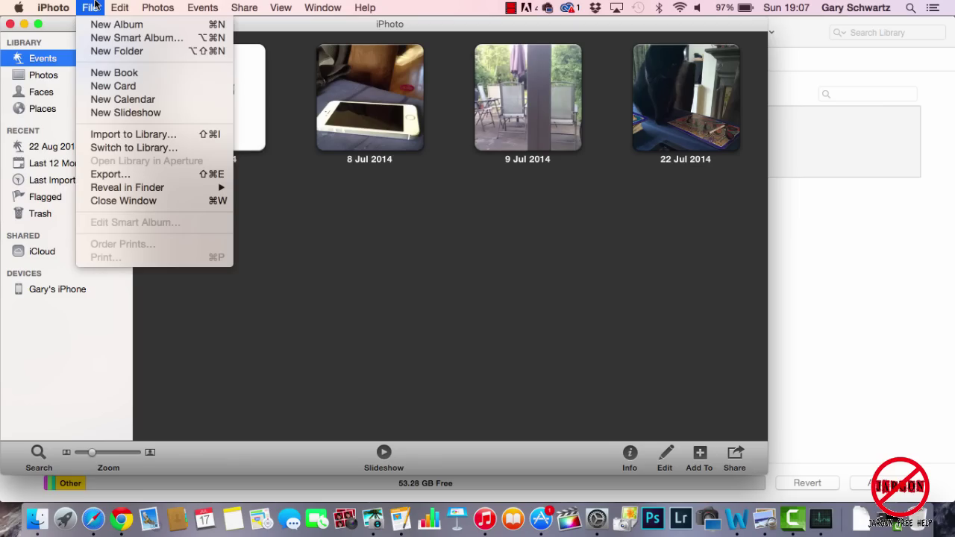
{"action": "left_click", "coordinate": [138, 133]}
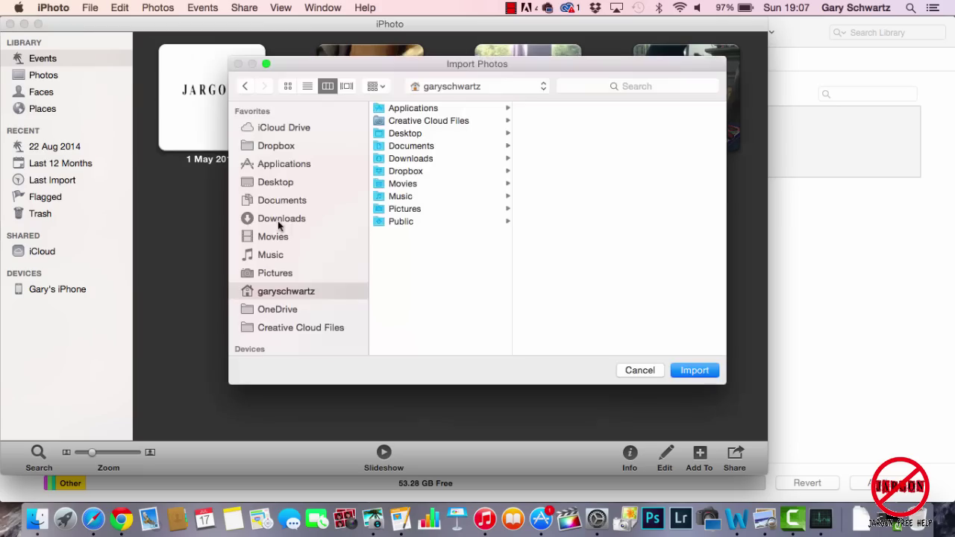
{"action": "left_click", "coordinate": [272, 236]}
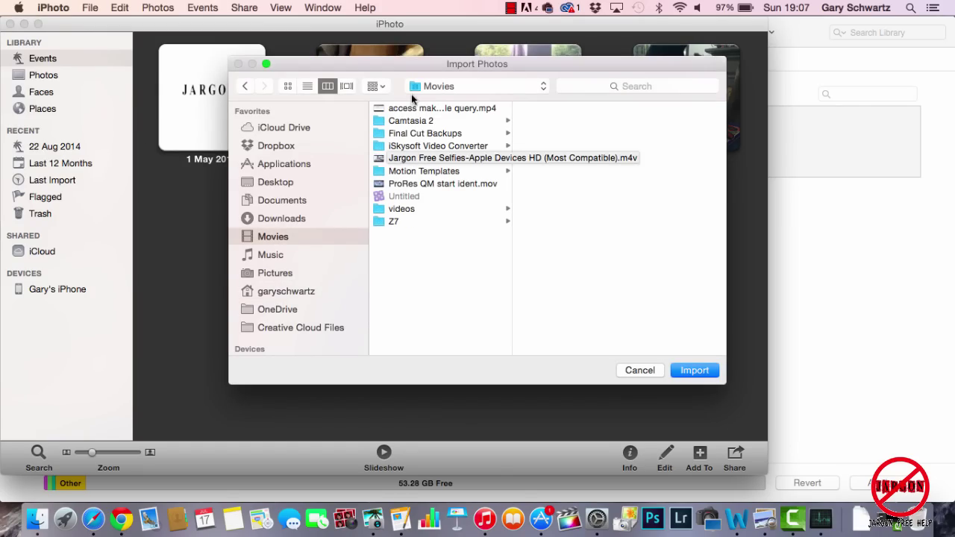
{"action": "left_click", "coordinate": [411, 110]}
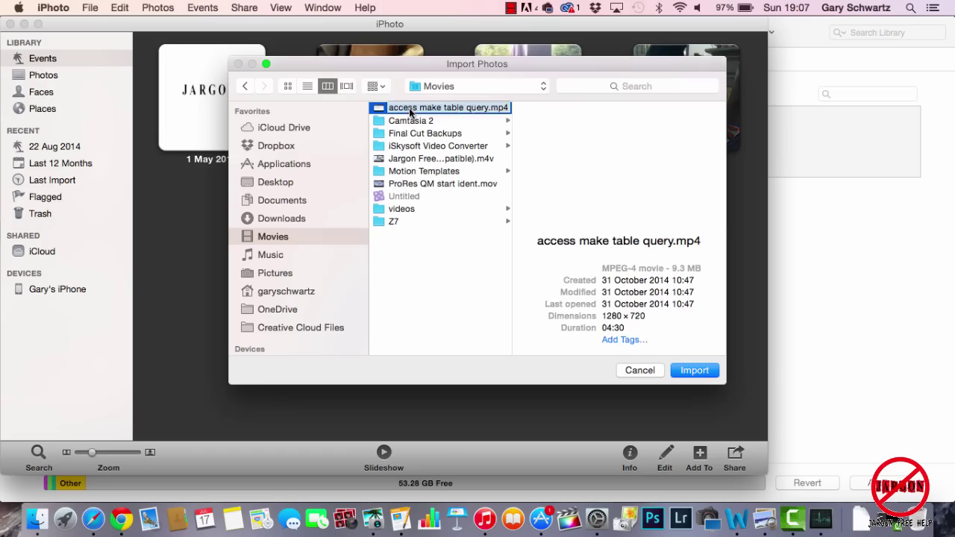
{"action": "left_click", "coordinate": [699, 373]}
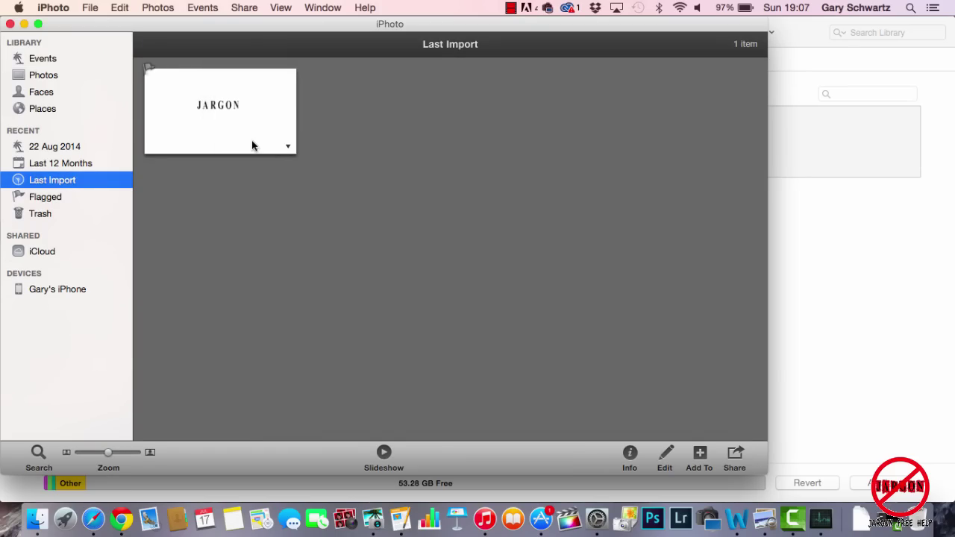
{"action": "left_click", "coordinate": [45, 58]}
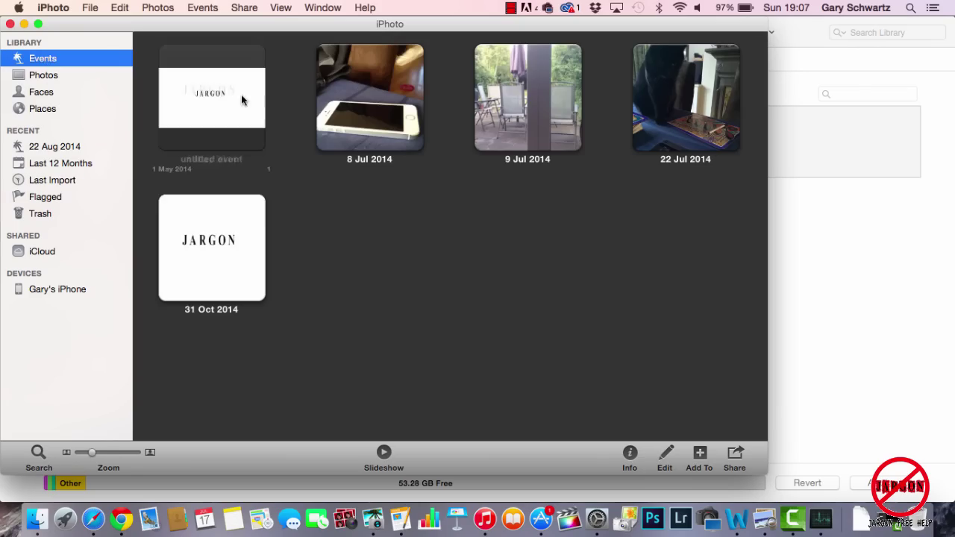
{"action": "left_click_drag", "start_coordinate": [227, 281], "coordinate": [199, 119]}
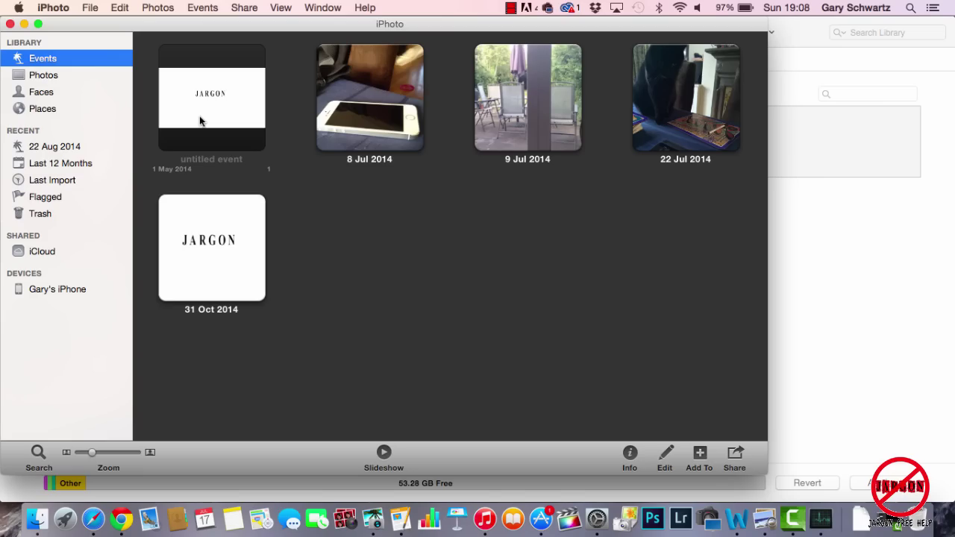
From Finder's Movies folder, select access make table query.mp4 and Jargon Free Selfies and drag them onto iPhoto.
{"action": "left_click", "coordinate": [37, 520]}
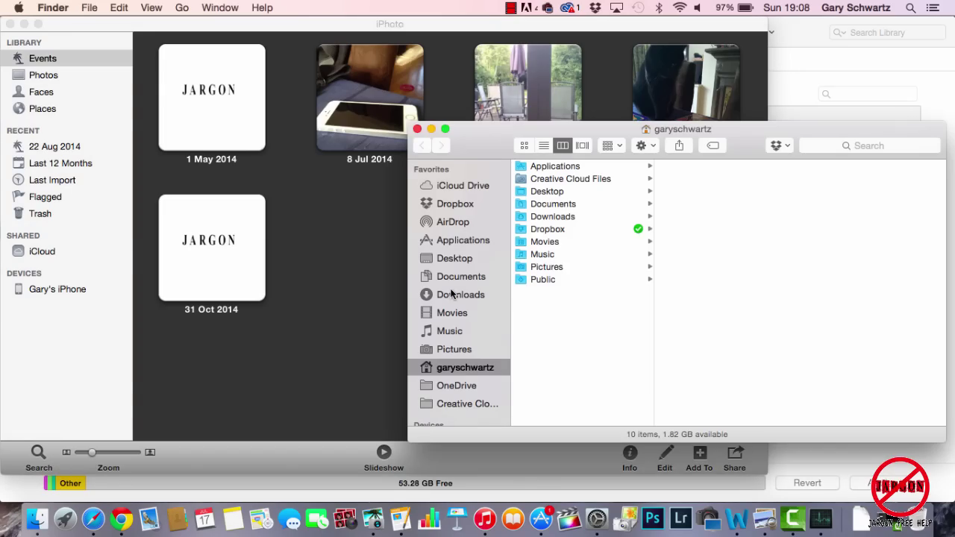
{"action": "left_click", "coordinate": [454, 320]}
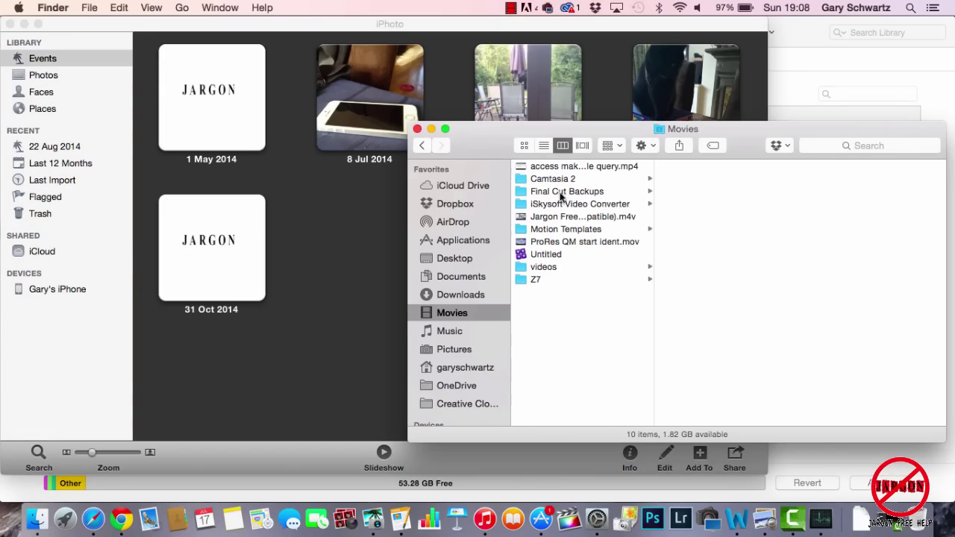
{"action": "left_click", "coordinate": [563, 168]}
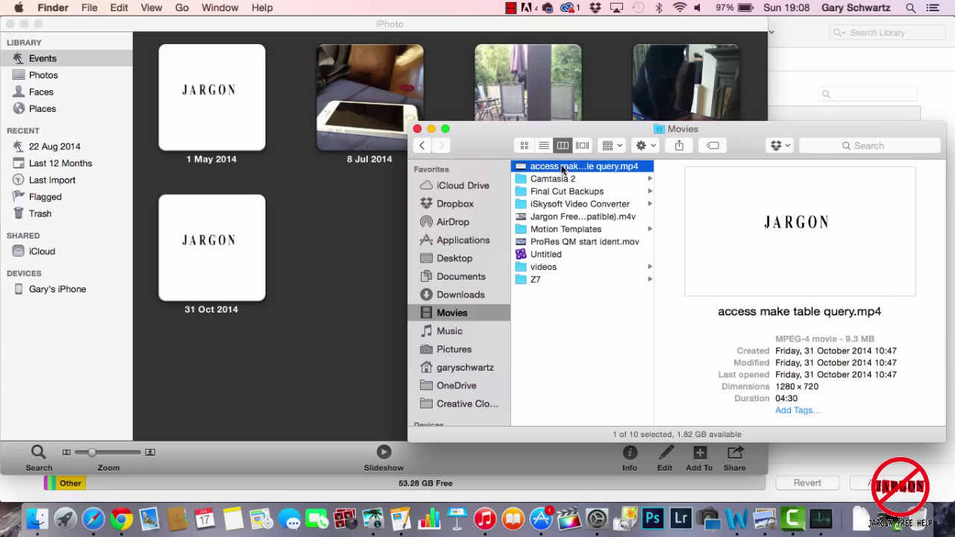
{"action": "left_click", "coordinate": [561, 217], "text": "super"}
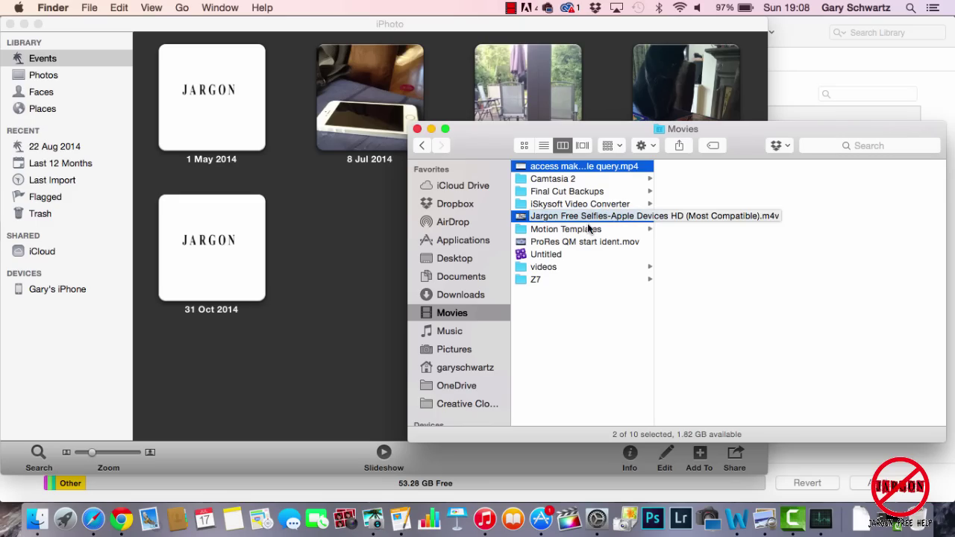
{"action": "mouse_move", "coordinate": [590, 218]}
{"action": "left_mouse_down"}
{"action": "mouse_move", "coordinate": [527, 222]}
{"action": "mouse_move", "coordinate": [352, 278]}
{"action": "mouse_move", "coordinate": [448, 240]}
{"action": "mouse_move", "coordinate": [584, 210]}
{"action": "left_mouse_up"}
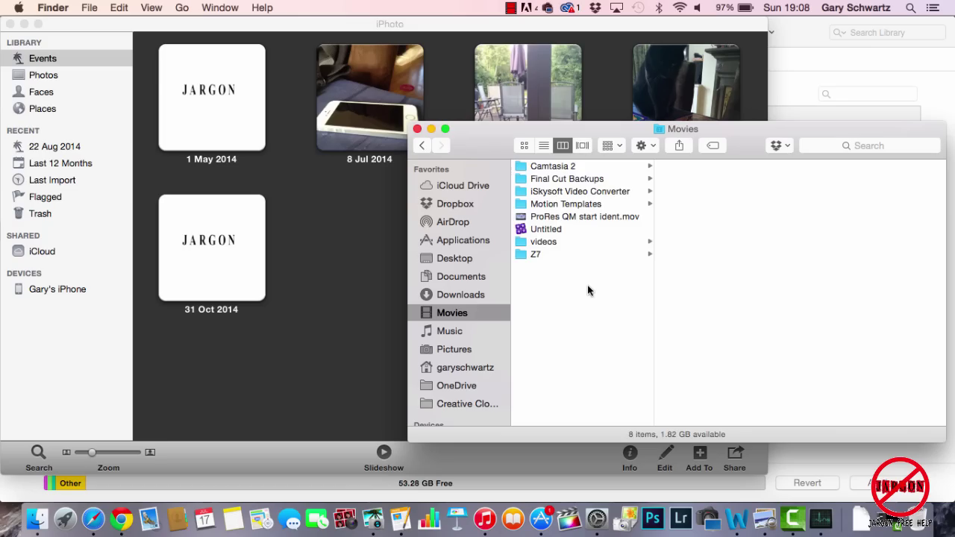
{"action": "left_click", "coordinate": [584, 323]}
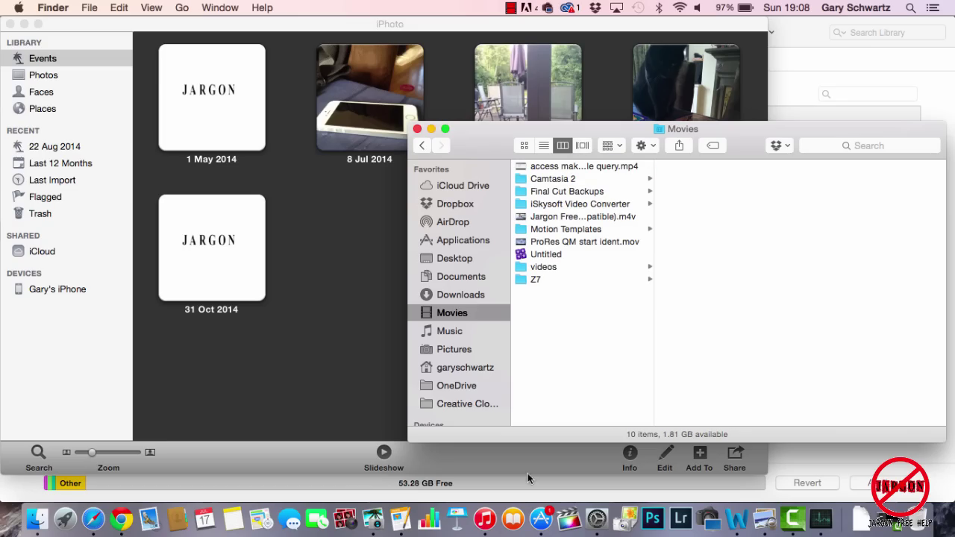
Switch back to iTunes, where the iPhone's iPhoto sync now counts 11 photos with videos.
{"action": "left_click", "coordinate": [485, 519]}
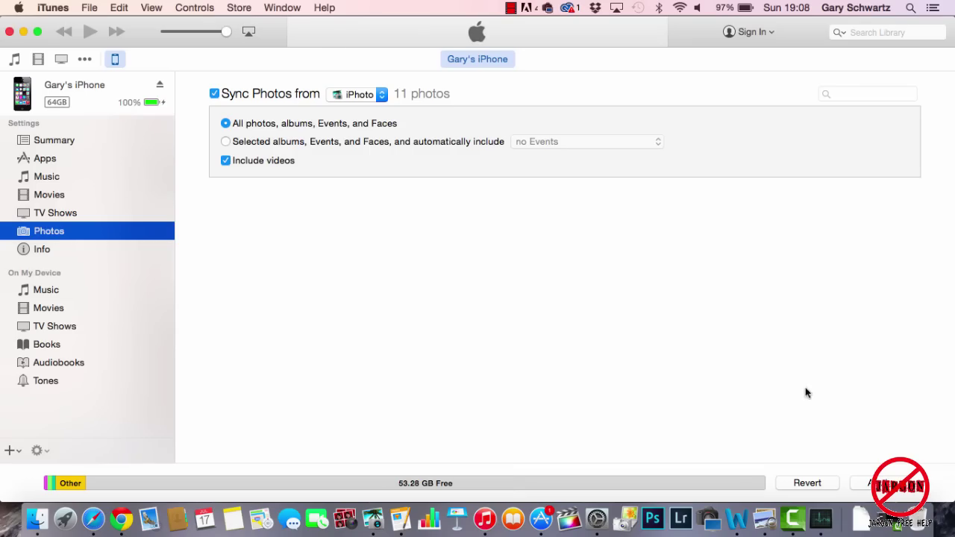